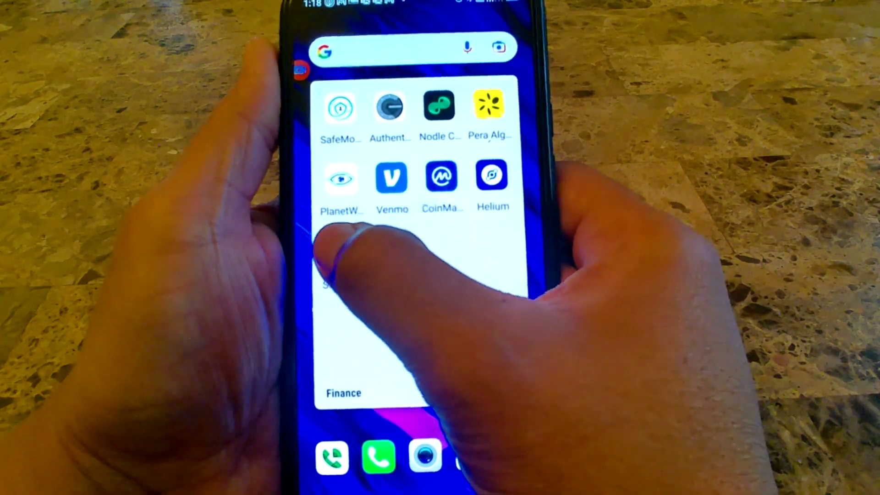
Launch SenseCAP Mate from the Finance folder on the Android home screen.
click(340, 254)
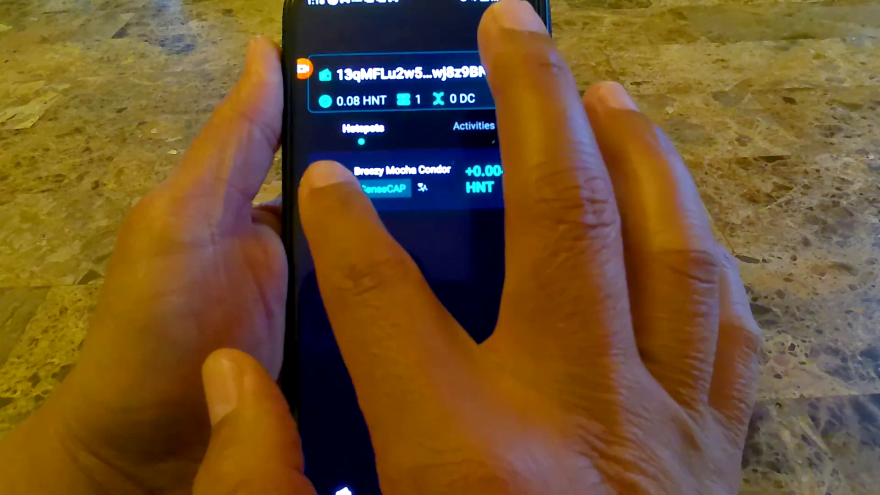
Open the Breezy Mocha Condor hotspot's detail page from the hotspots list.
click(402, 179)
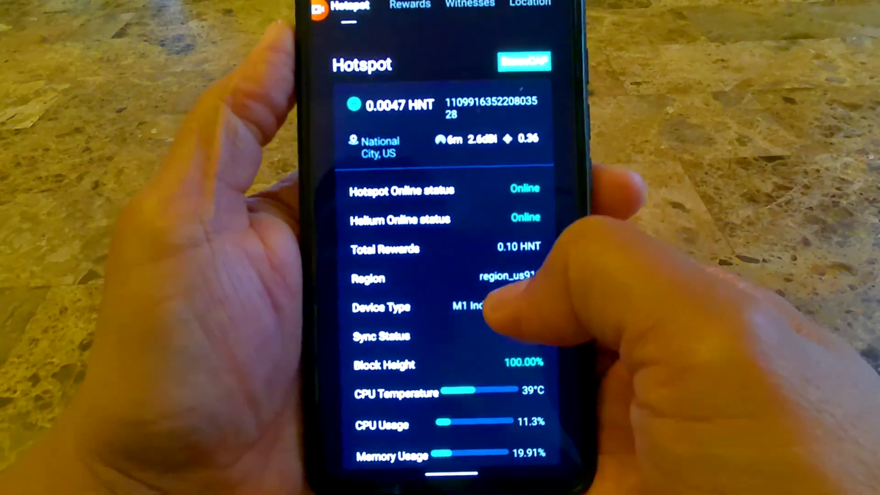
scroll(454, 309, down, 5)
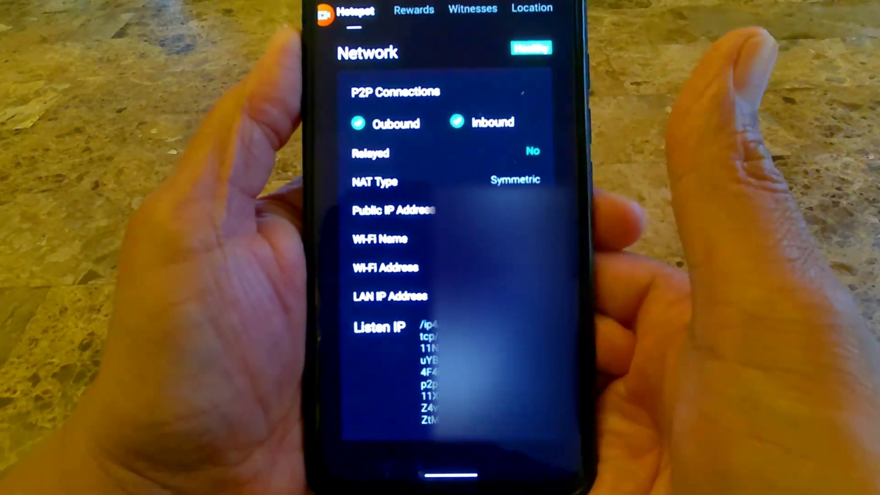